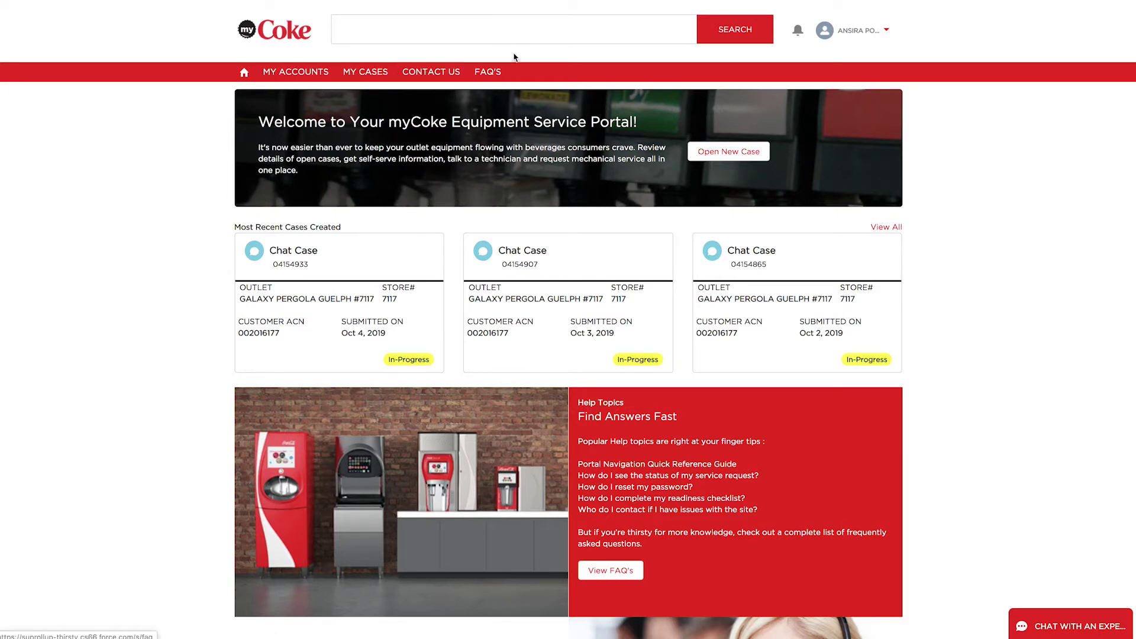
# Tour the FAQ page, home page, portal search box and account menu without changing anything
pyautogui.click(488, 71)
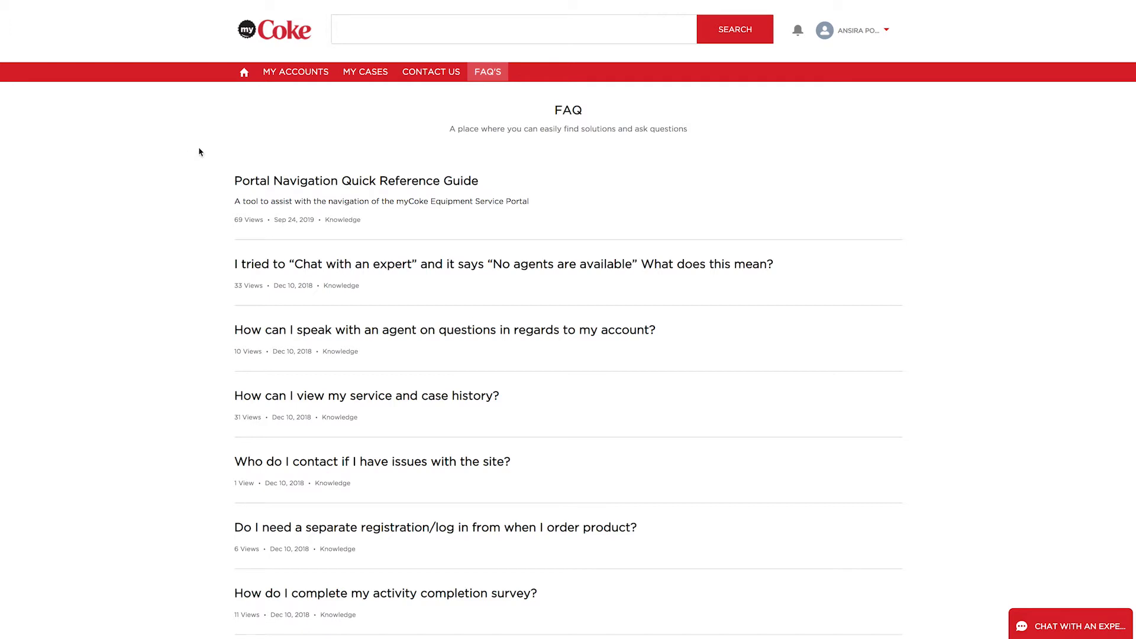
pyautogui.click(245, 74)
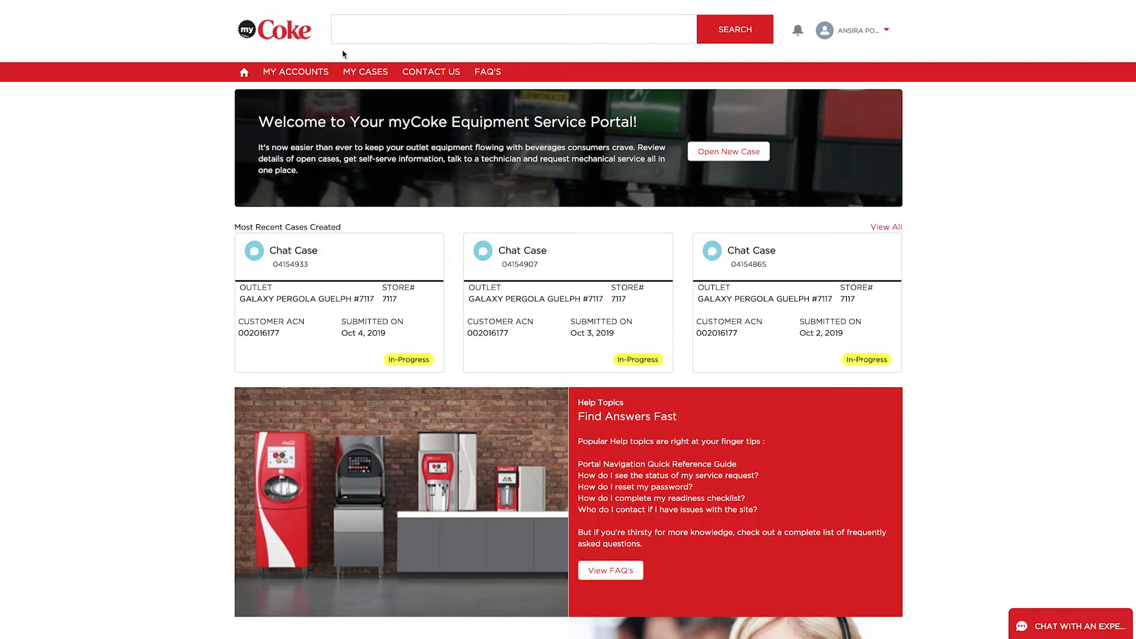
pyautogui.click(342, 31)
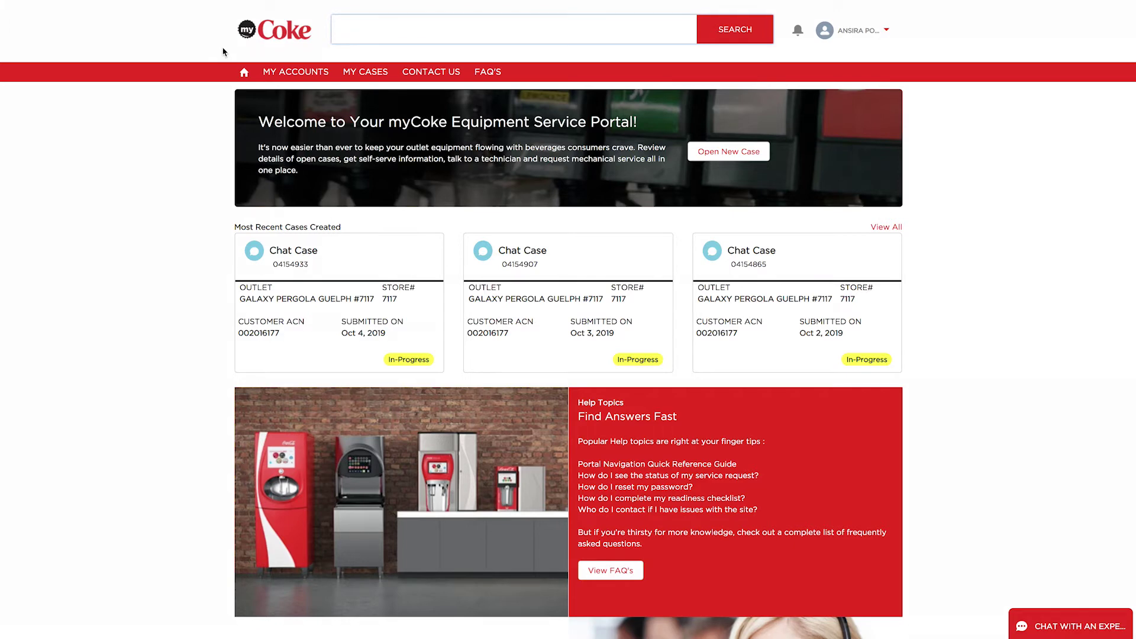
pyautogui.write('troubleshoot')
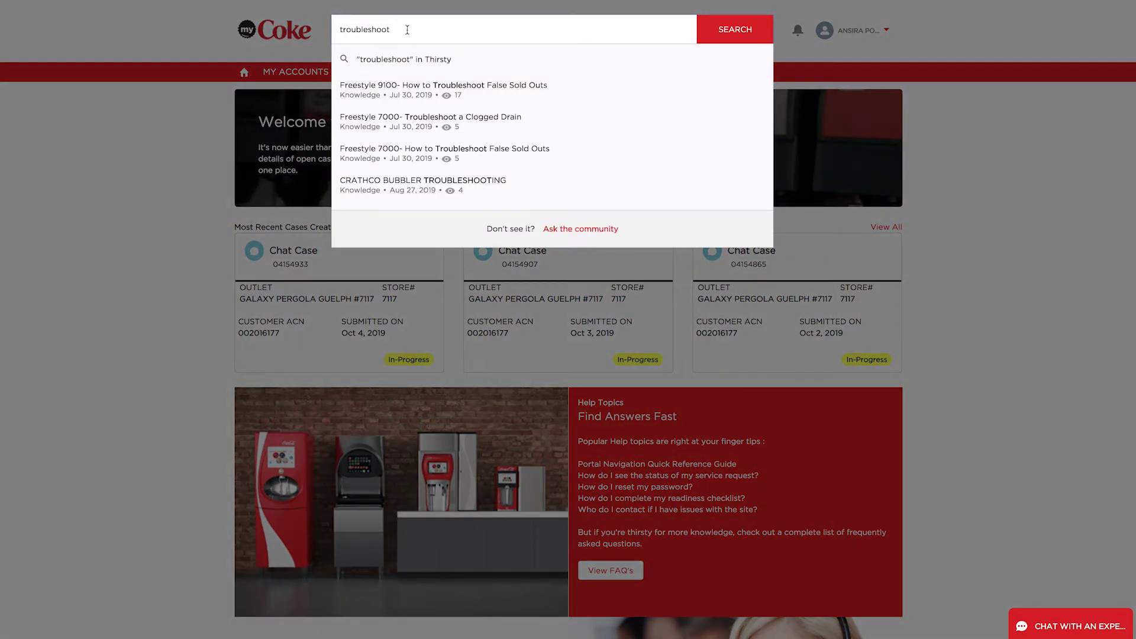
pyautogui.hotkey('ctrl', 'a')
pyautogui.press('BackSpace')
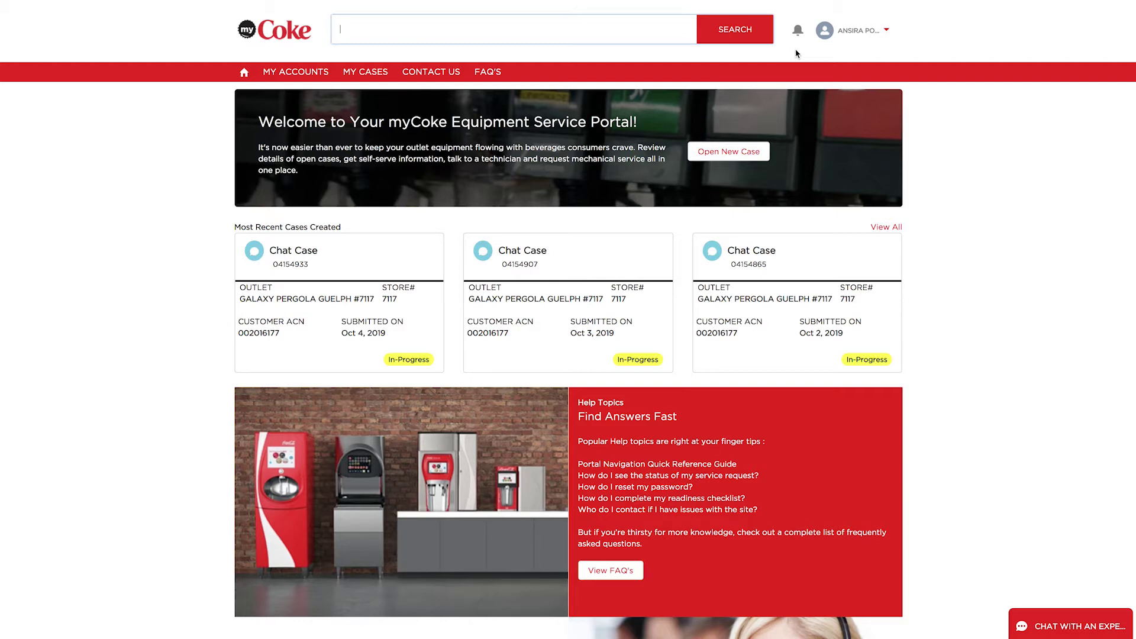
pyautogui.click(888, 31)
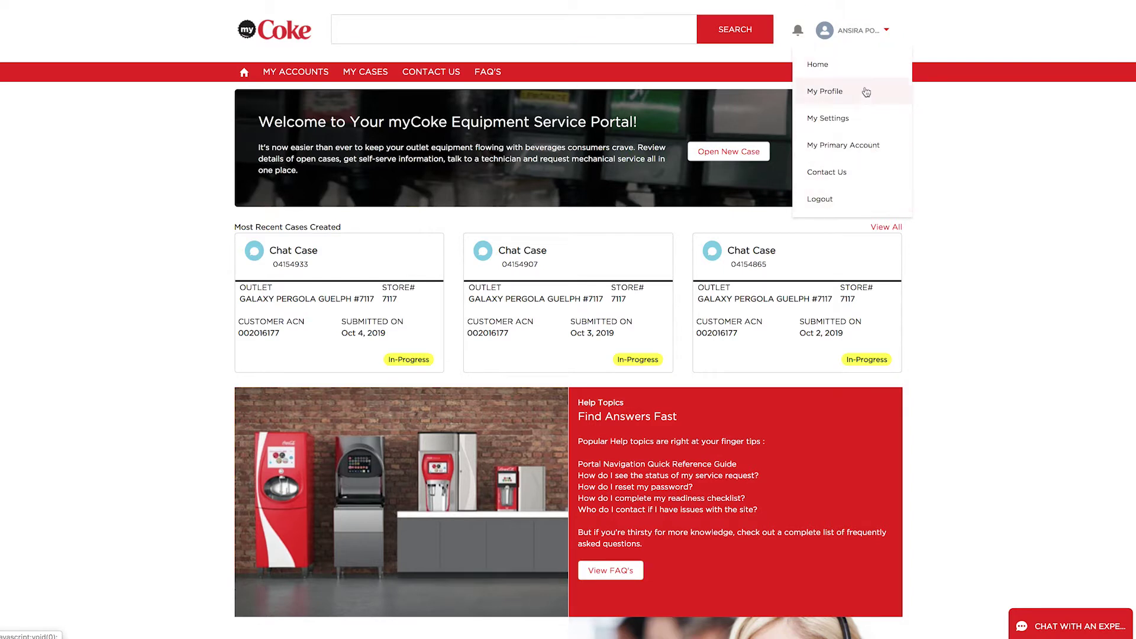
pyautogui.click(932, 52)
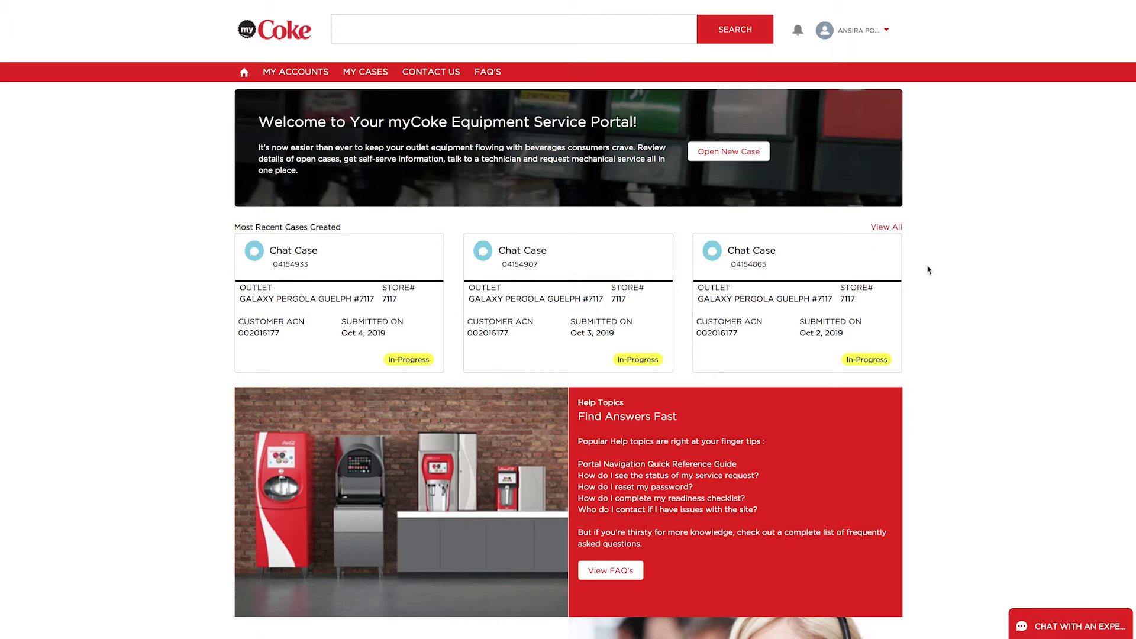
pyautogui.scroll(-2, 916, 482)
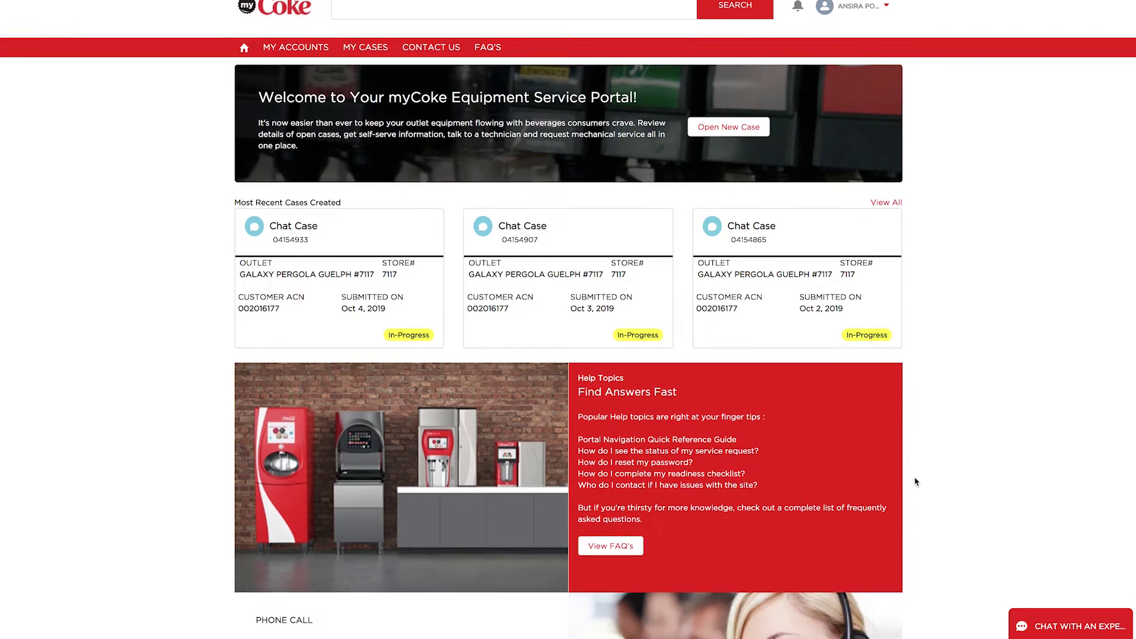
pyautogui.scroll(-1, 917, 482)
pyautogui.scroll(-2, 916, 482)
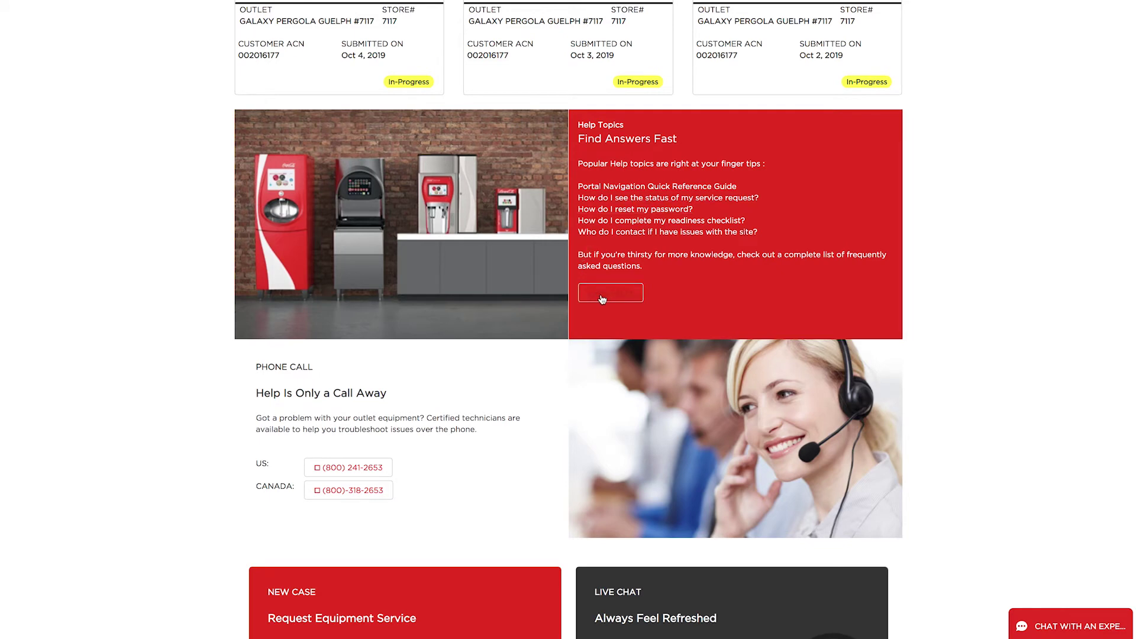
pyautogui.scroll(-1, 960, 404)
pyautogui.scroll(-2, 960, 403)
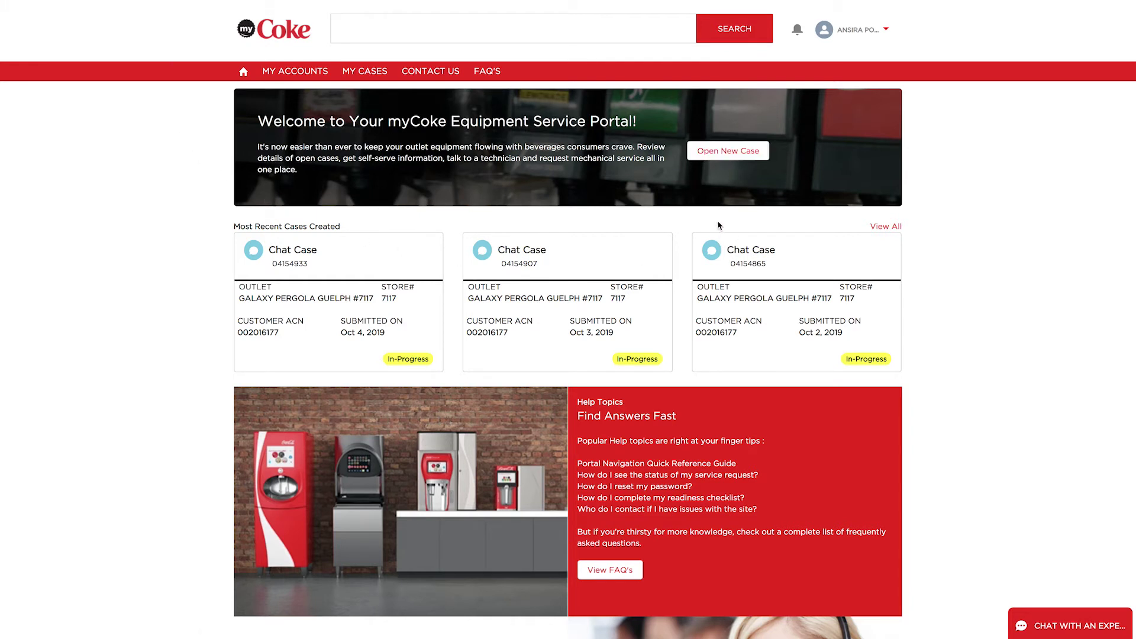
# On Contact Us, review the Customer Name and Reason dropdowns, then start the Case/WorkOrder Number field
pyautogui.click(429, 75)
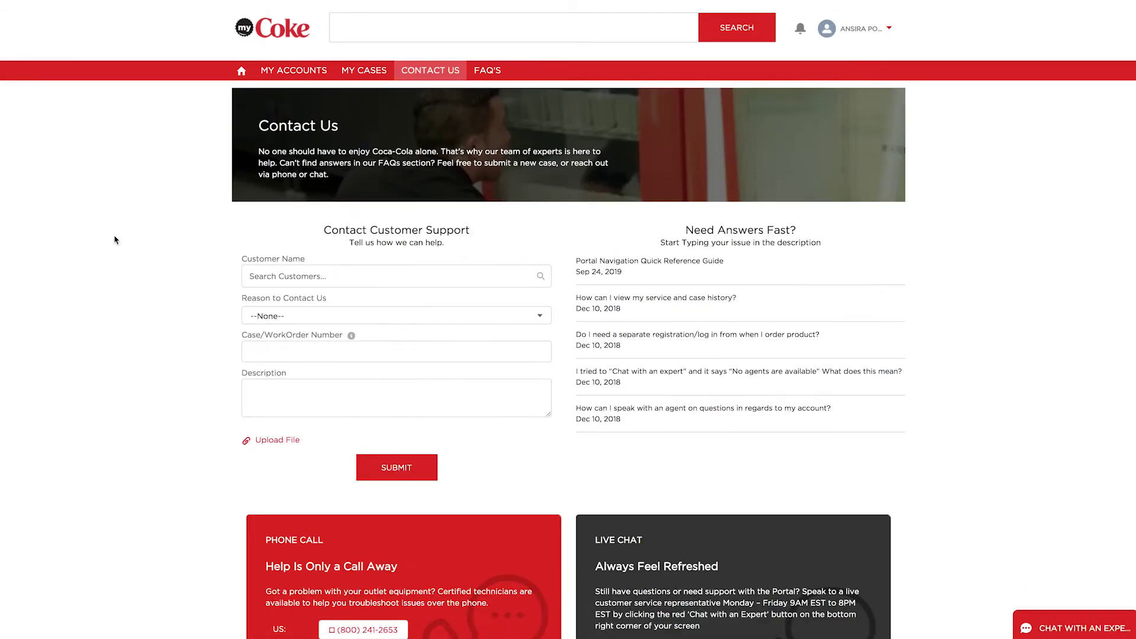
pyautogui.click(259, 274)
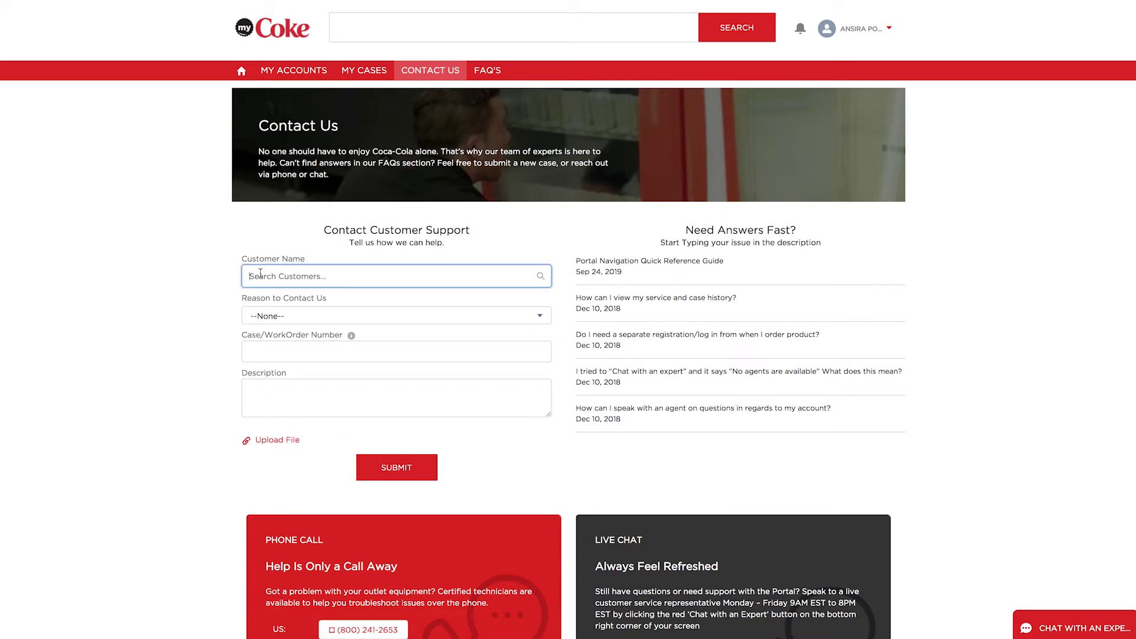
pyautogui.click(204, 278)
pyautogui.click(540, 319)
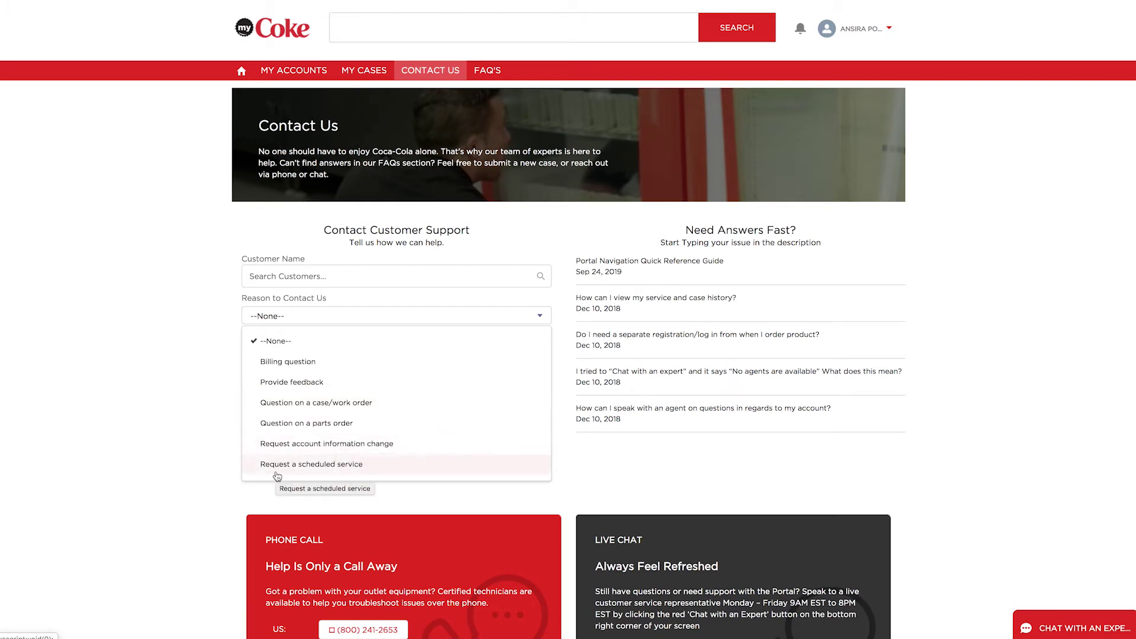
pyautogui.click(195, 423)
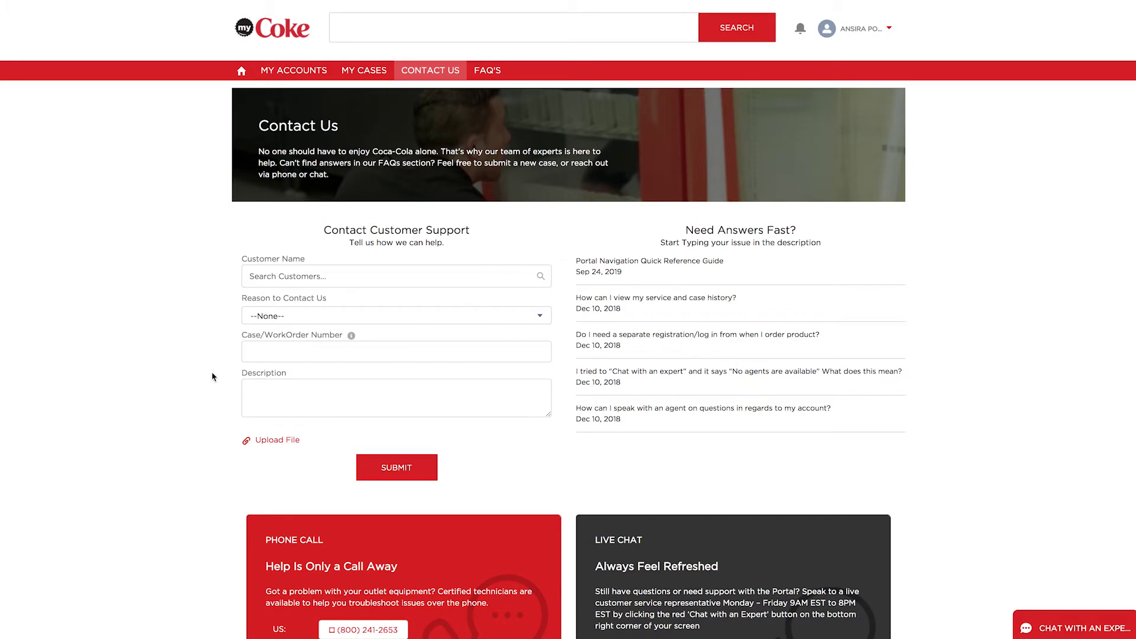
pyautogui.click(267, 351)
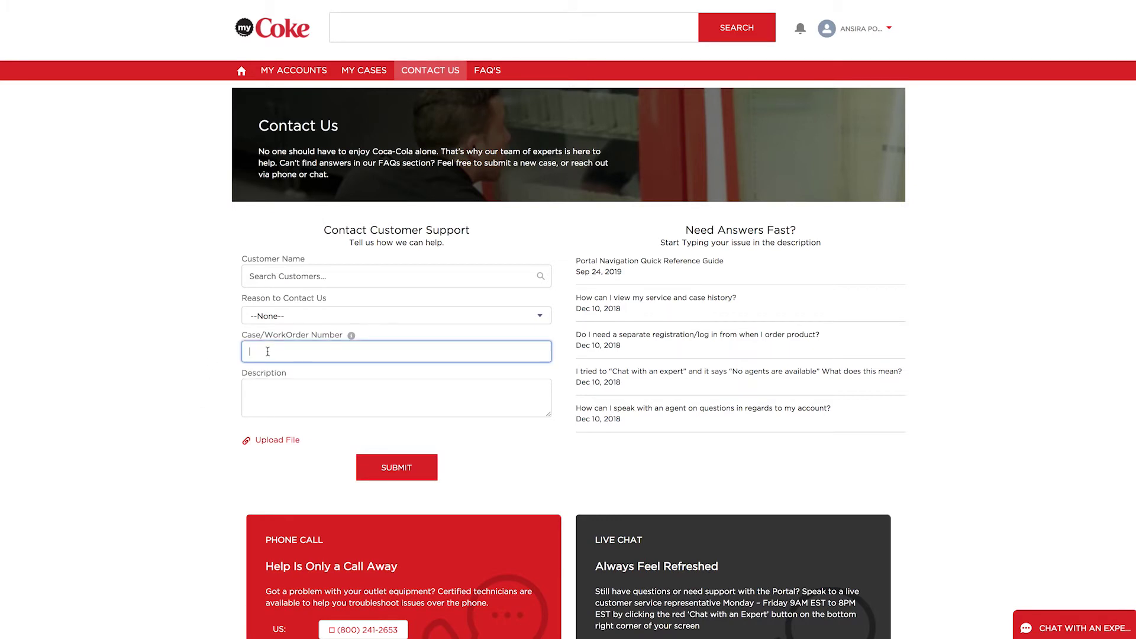
# Describe the issue as 'Small Parts', skip attaching a file, then go to the My Cases list
pyautogui.click(261, 393)
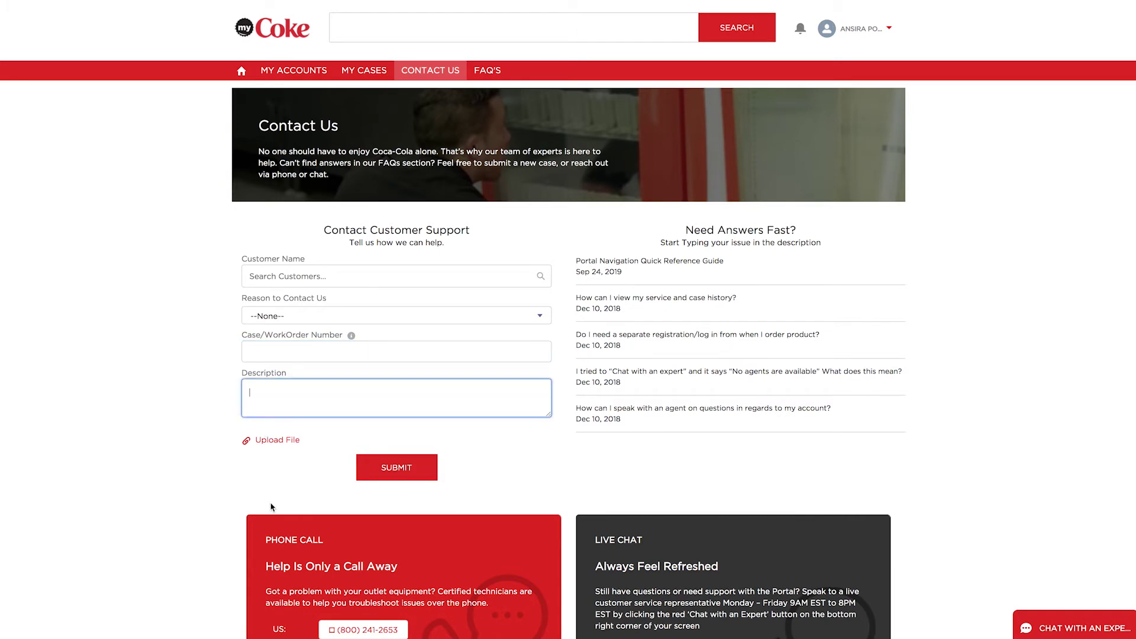
pyautogui.write('Small Parts')
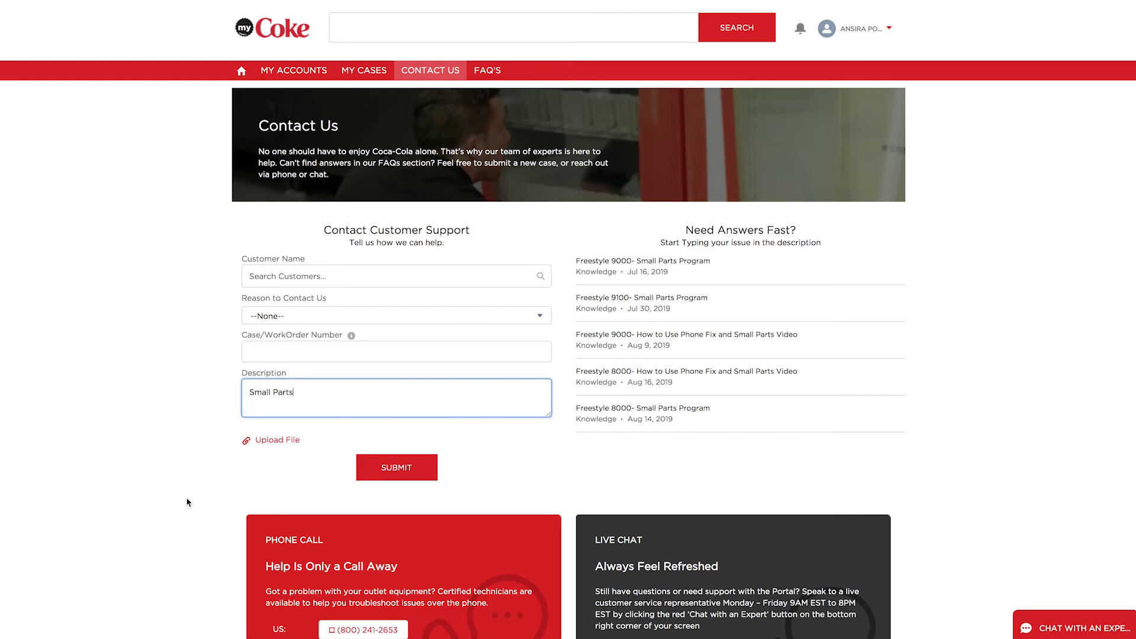
pyautogui.click(279, 441)
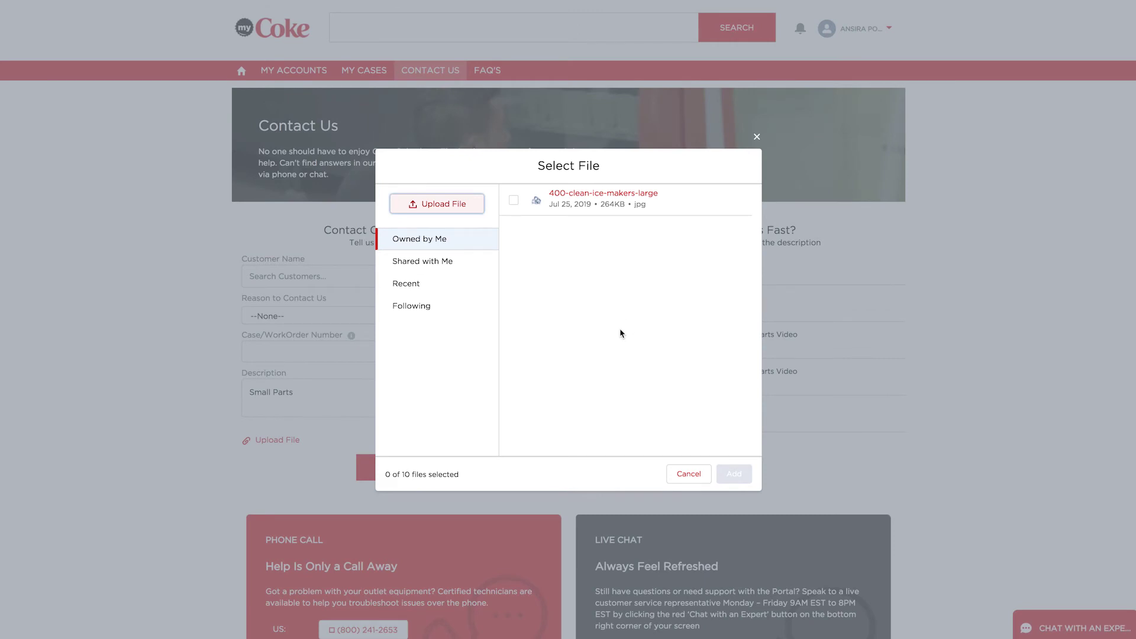
pyautogui.click(756, 137)
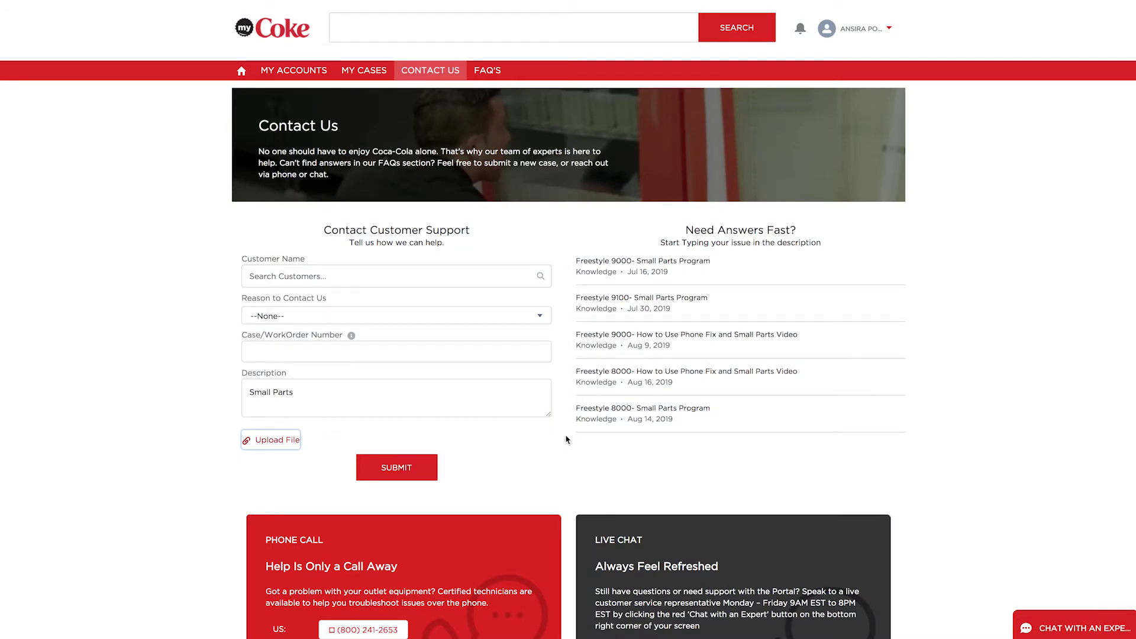
pyautogui.scroll(-3, 566, 439)
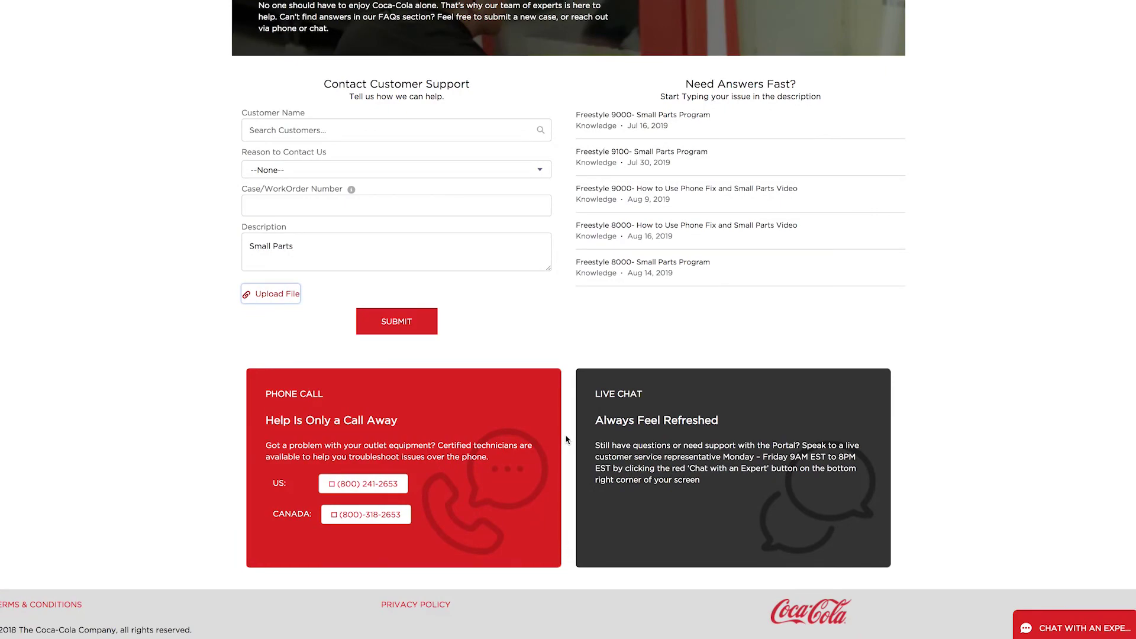
pyautogui.scroll(3, 567, 440)
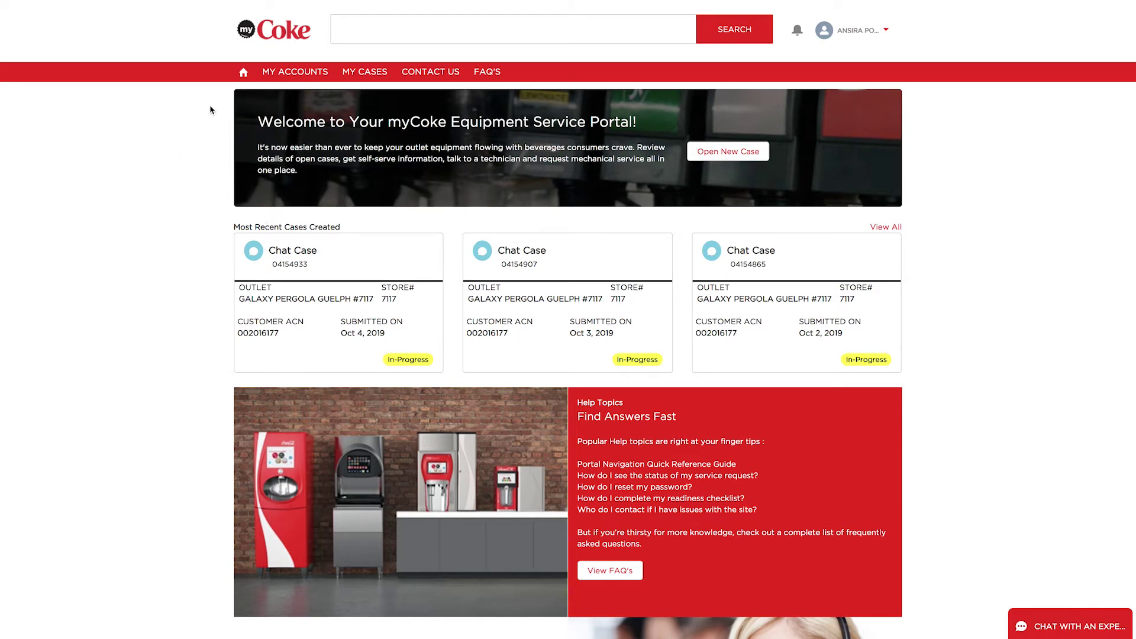
pyautogui.click(364, 73)
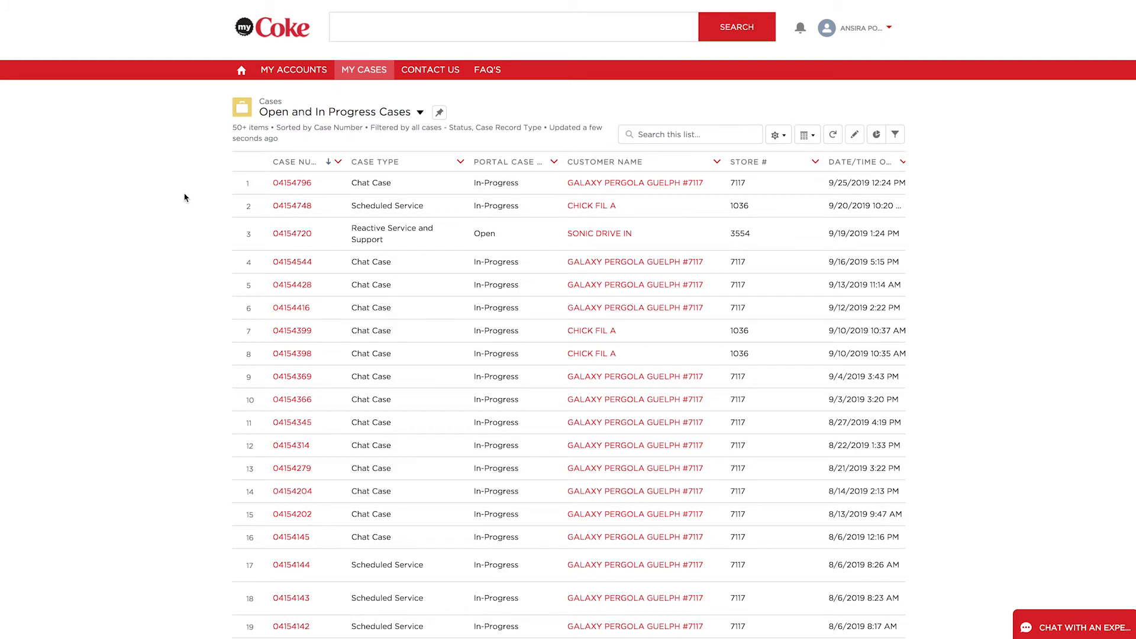
# Review the case list views and list search without using them, then open case 04154796
pyautogui.click(420, 113)
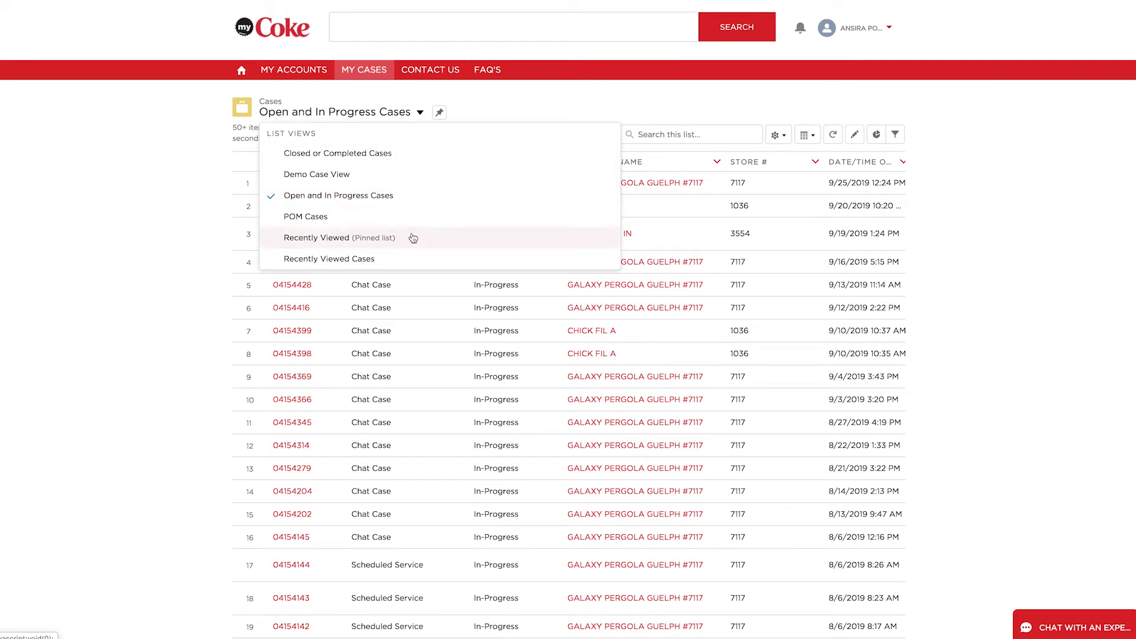
pyautogui.click(191, 218)
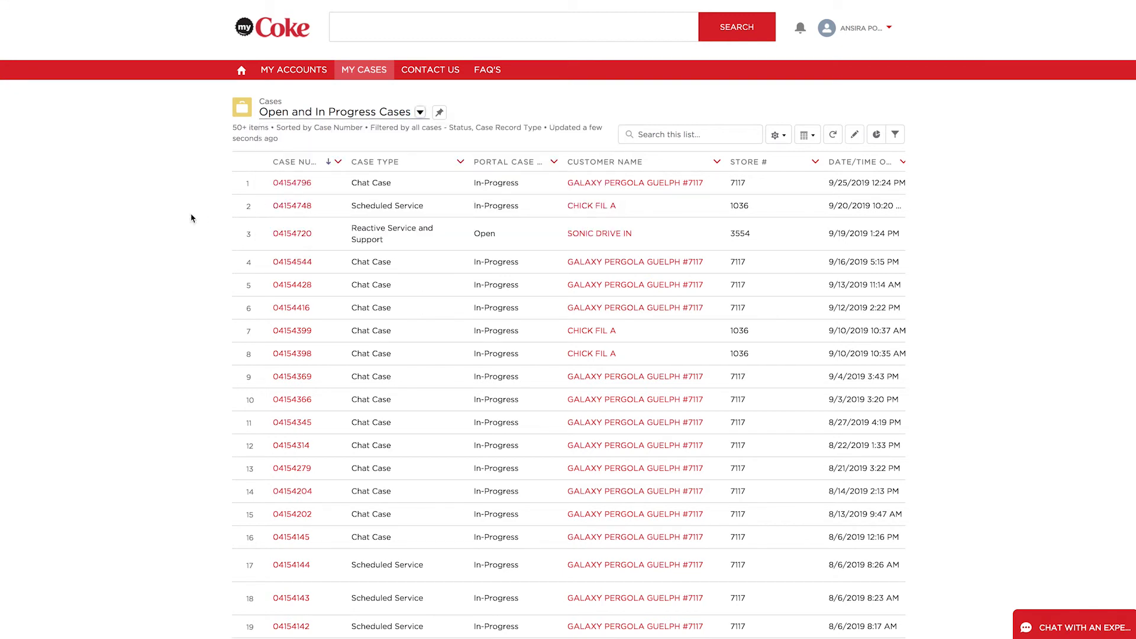
pyautogui.click(666, 134)
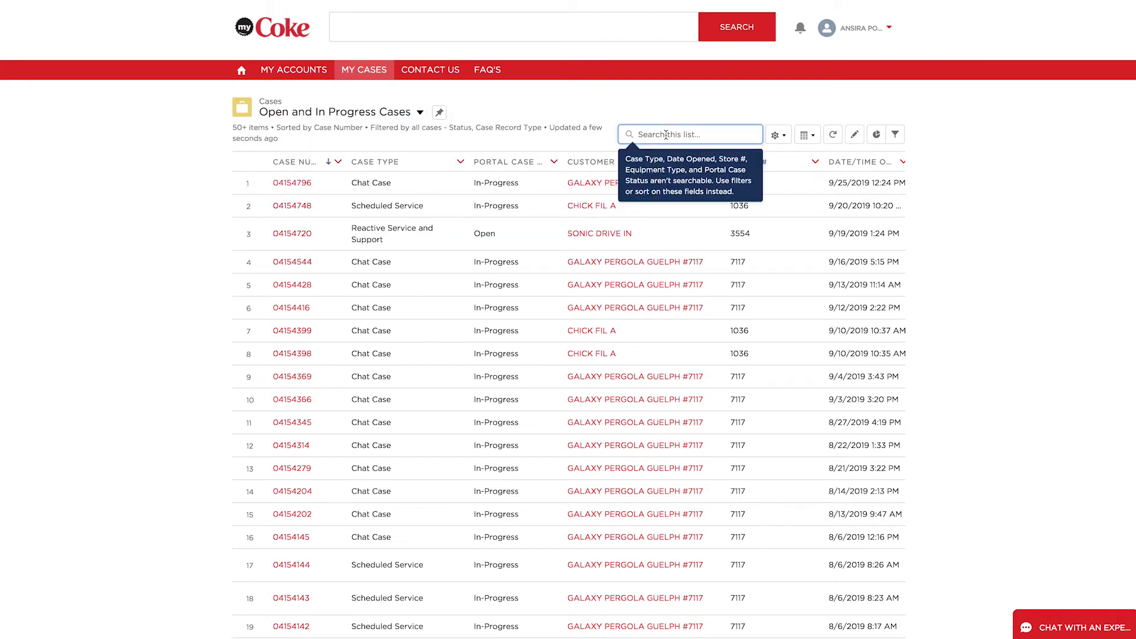
pyautogui.click(164, 222)
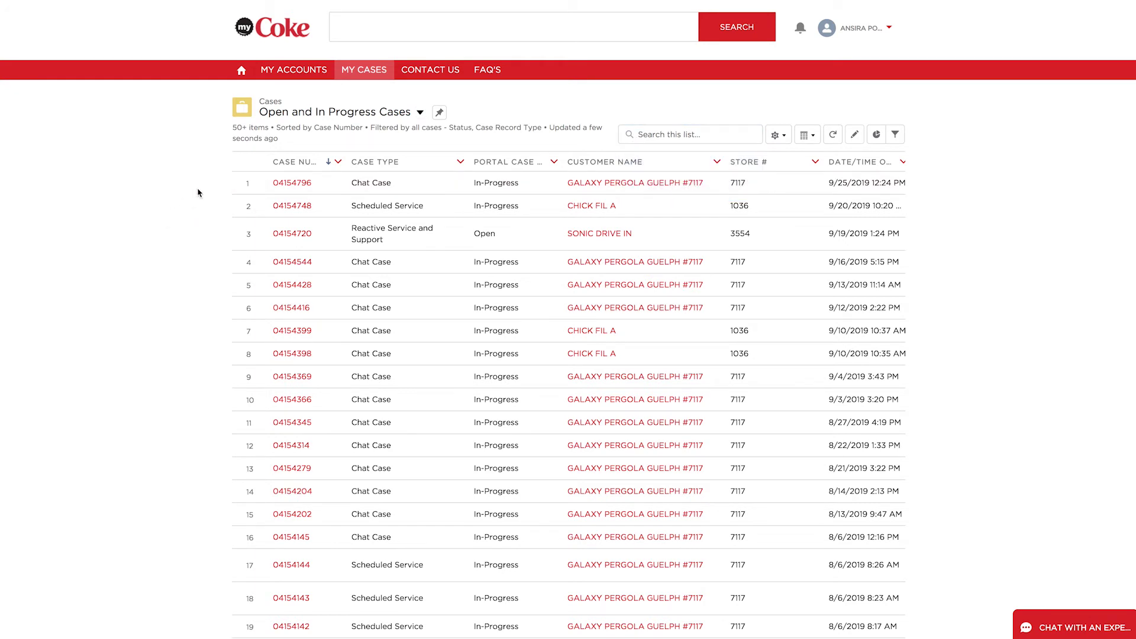
pyautogui.click(293, 183)
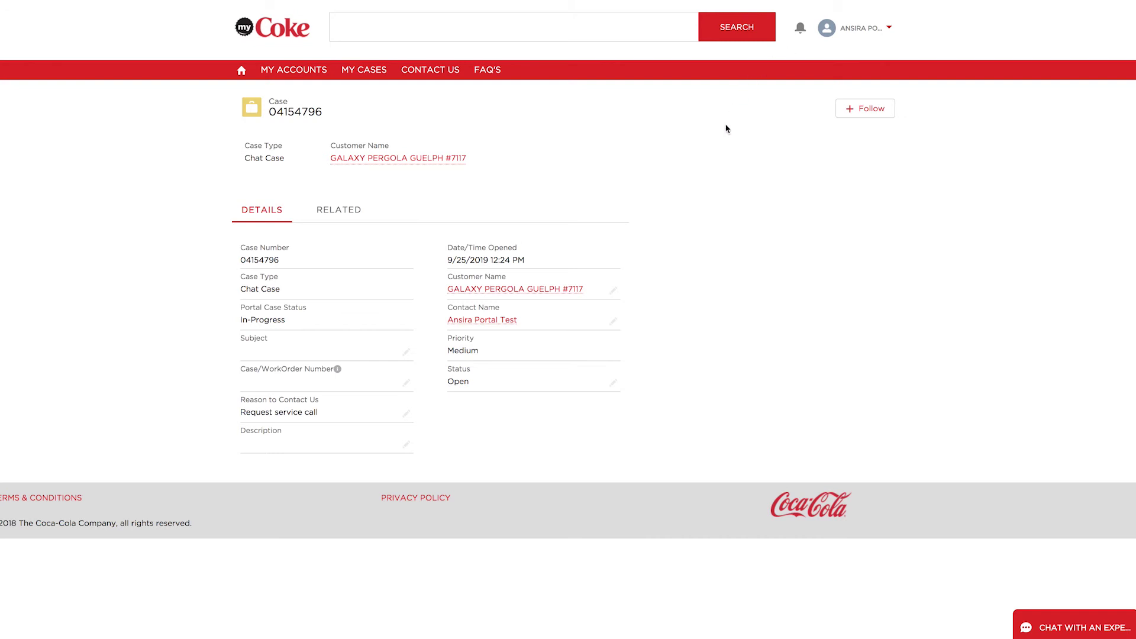
# Go back to My Cases, then the home page, then the FAQ page
pyautogui.click(360, 75)
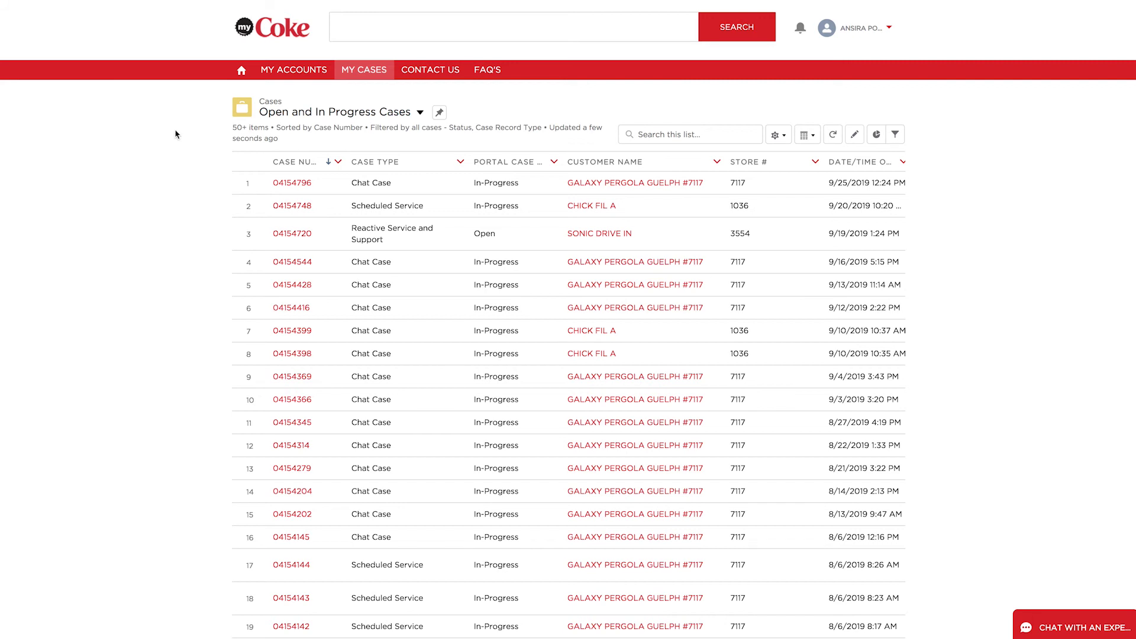
pyautogui.click(240, 70)
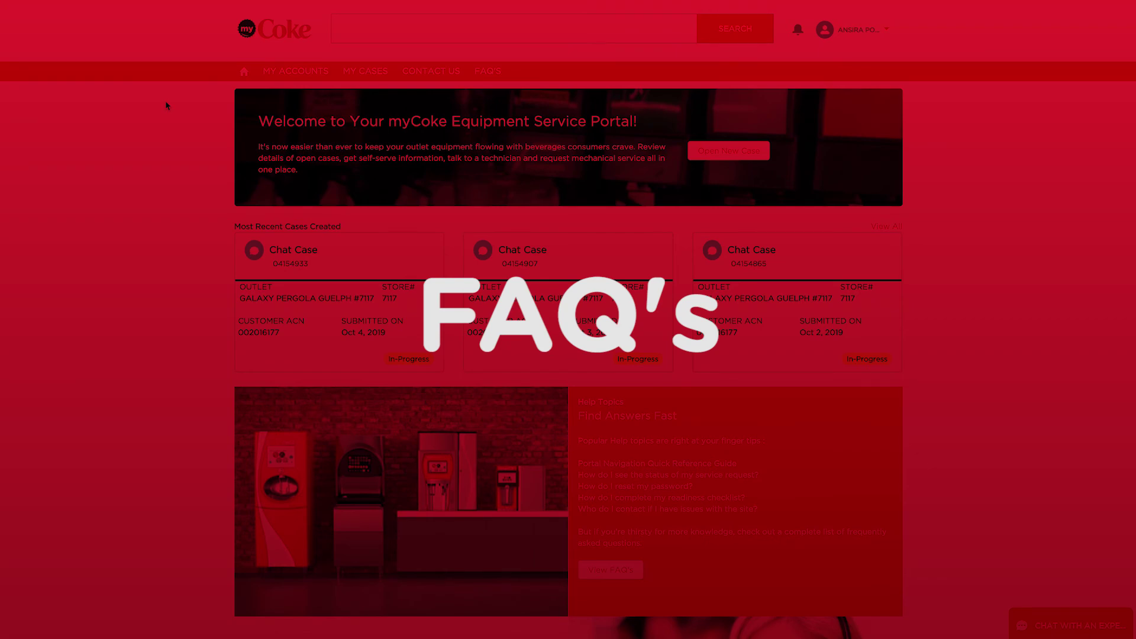
pyautogui.click(486, 77)
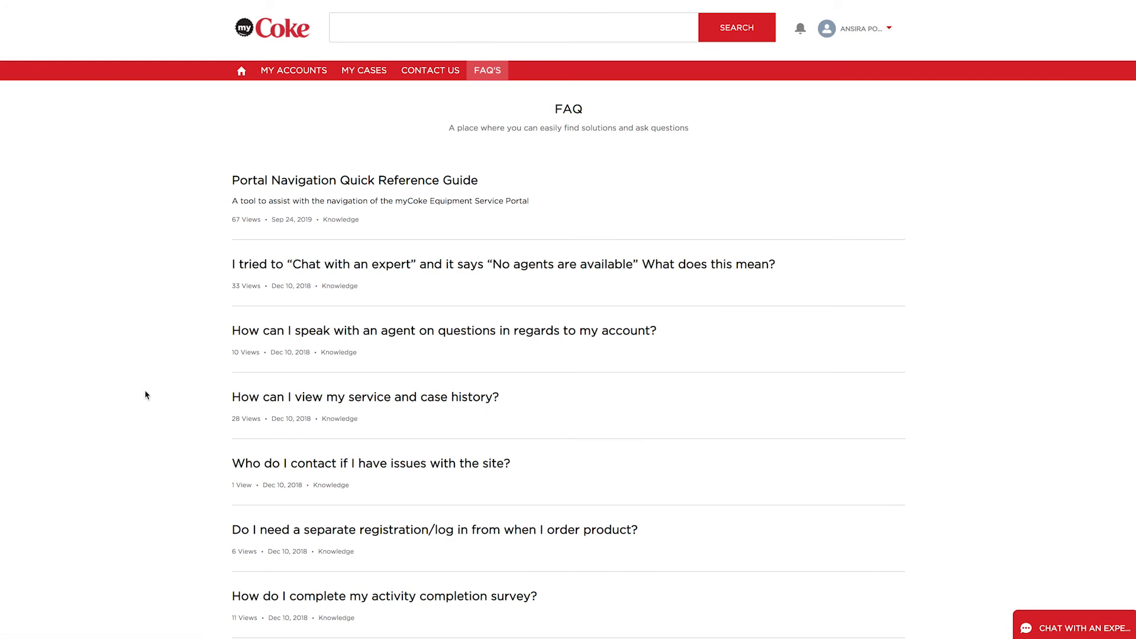
pyautogui.scroll(-3, 145, 394)
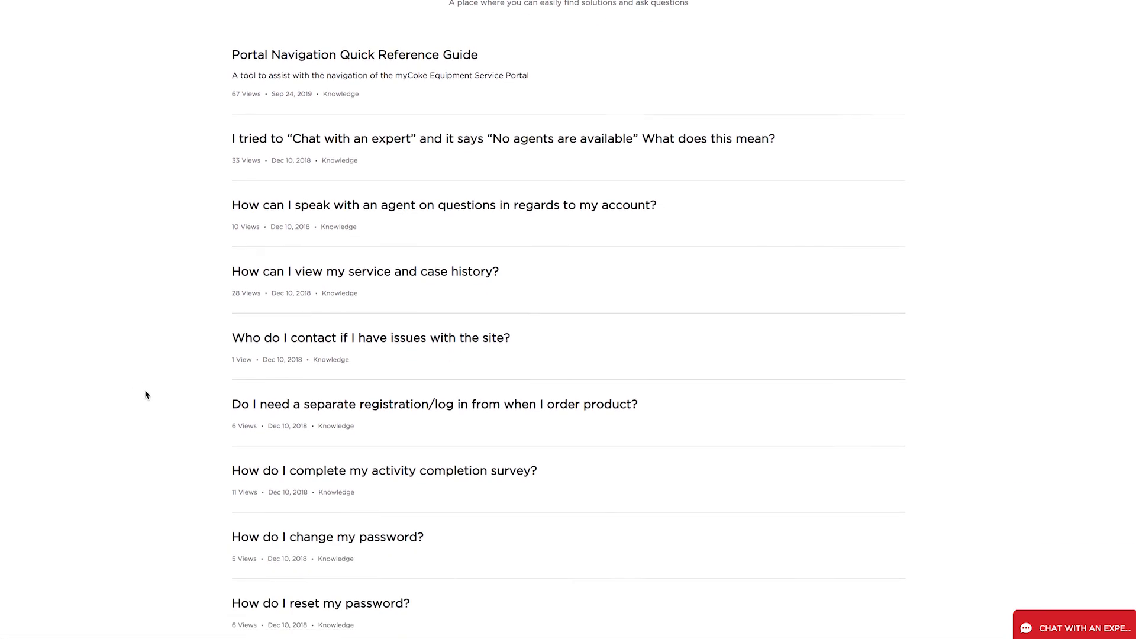
pyautogui.scroll(-1, 146, 394)
pyautogui.scroll(-1, 146, 394)
pyautogui.scroll(-1, 145, 394)
pyautogui.scroll(-1, 146, 394)
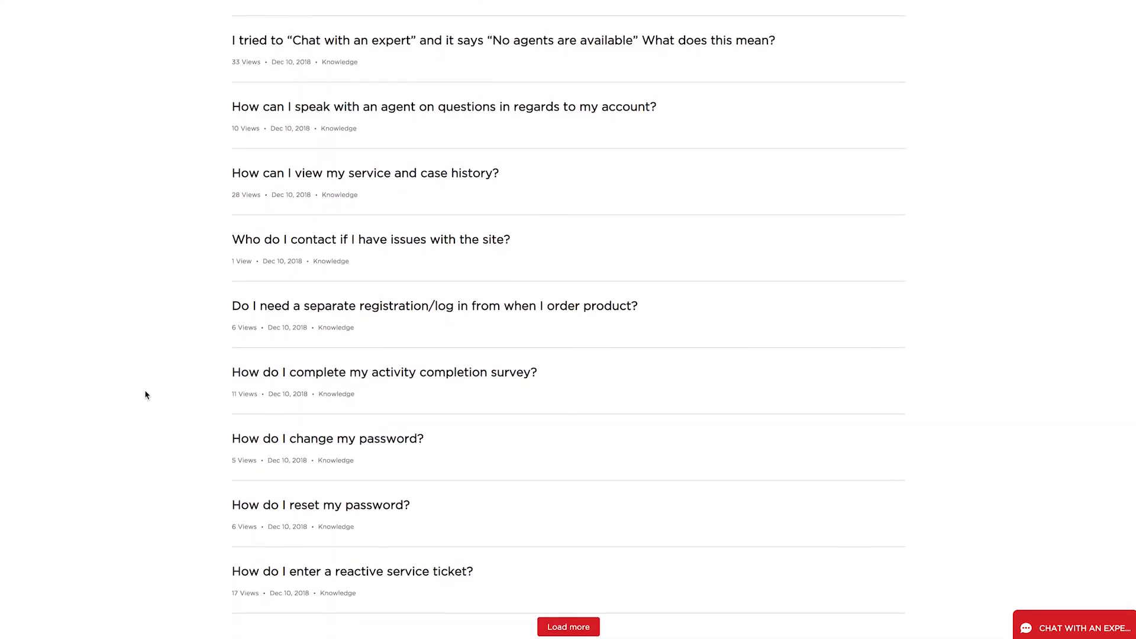
pyautogui.scroll(2, 147, 394)
pyautogui.scroll(2, 146, 394)
pyautogui.scroll(1, 150, 395)
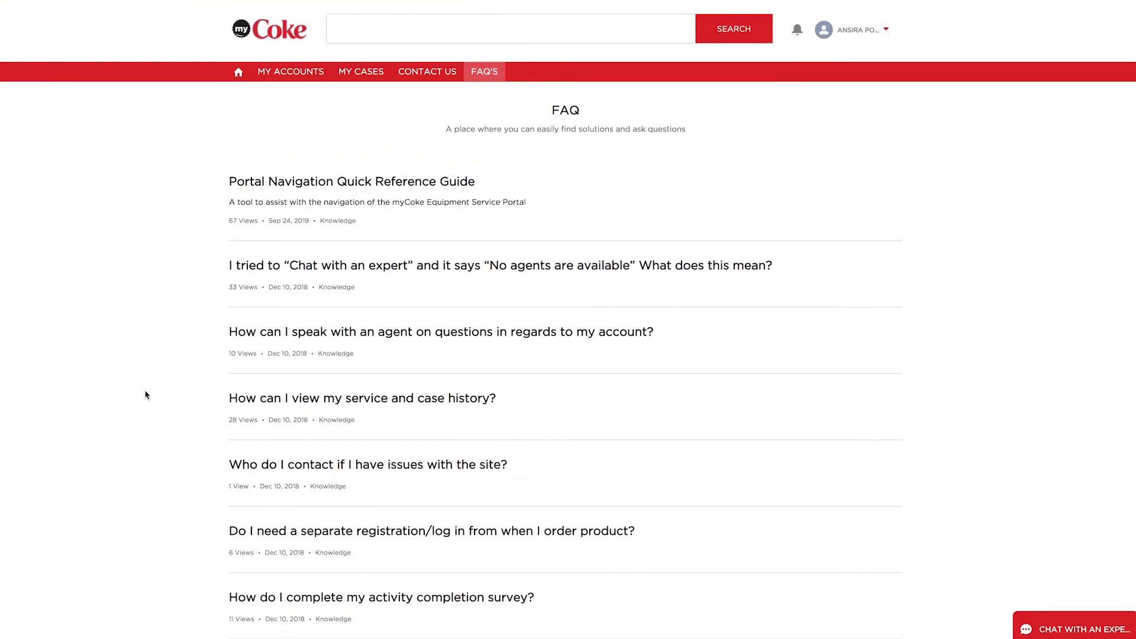
# Read the Portal Navigation Quick Reference Guide article, then go to the Contact Us page
pyautogui.click(286, 184)
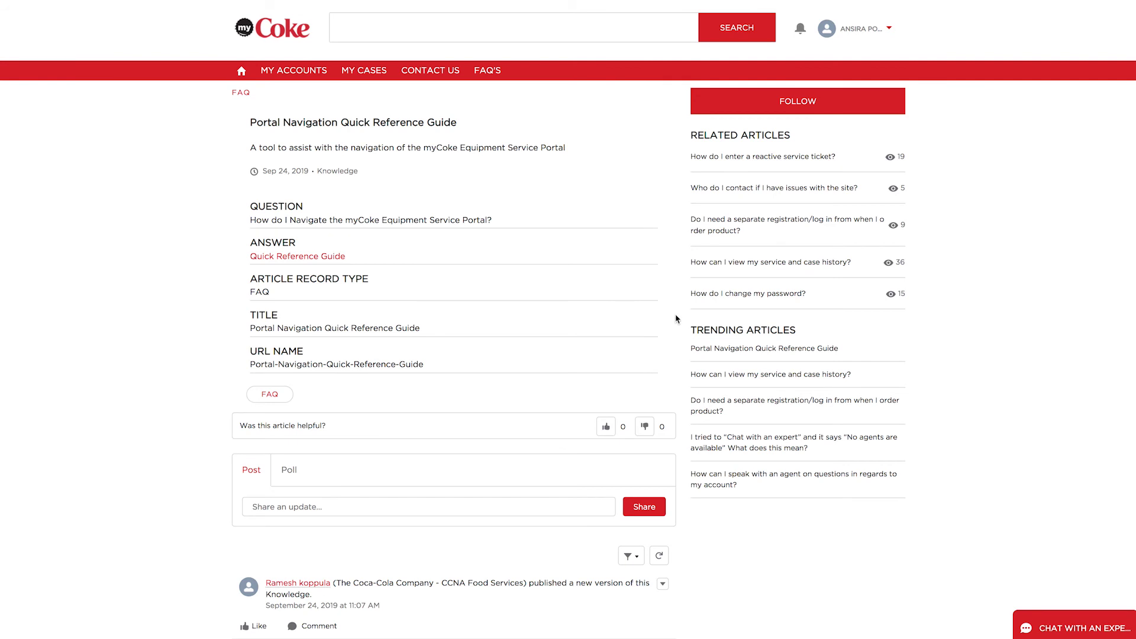
pyautogui.click(439, 75)
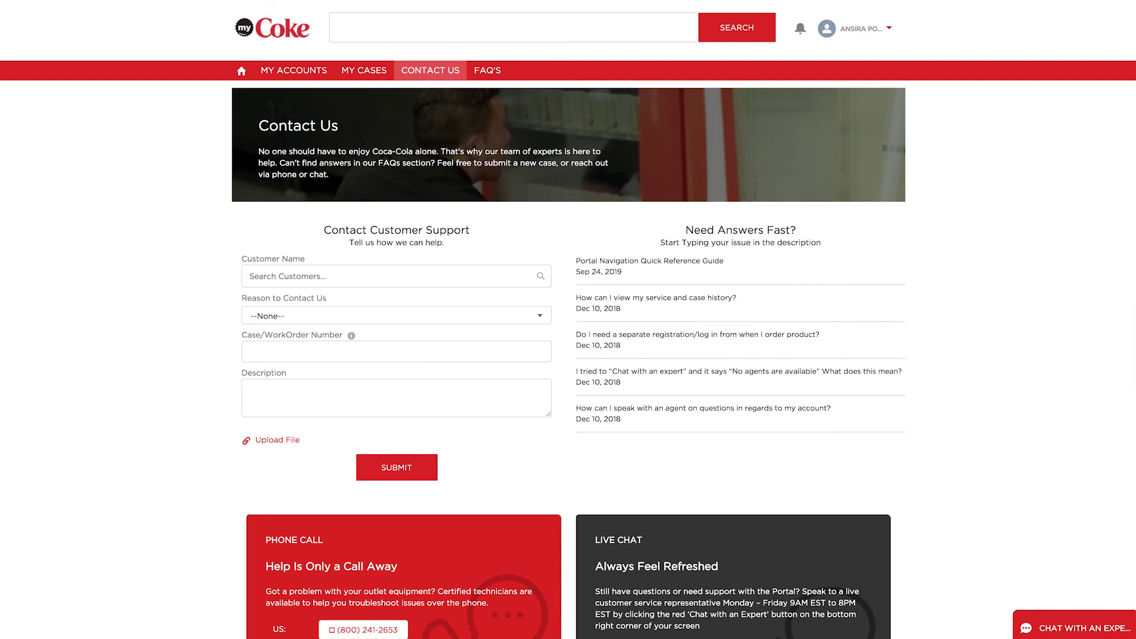
pyautogui.click(1070, 629)
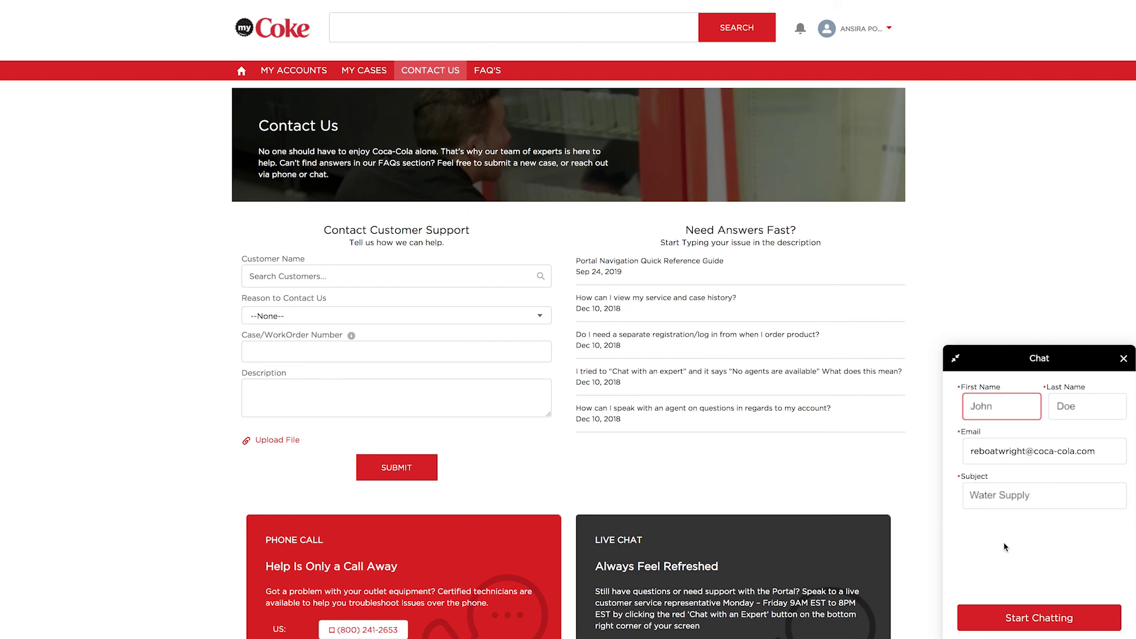
pyautogui.click(1123, 359)
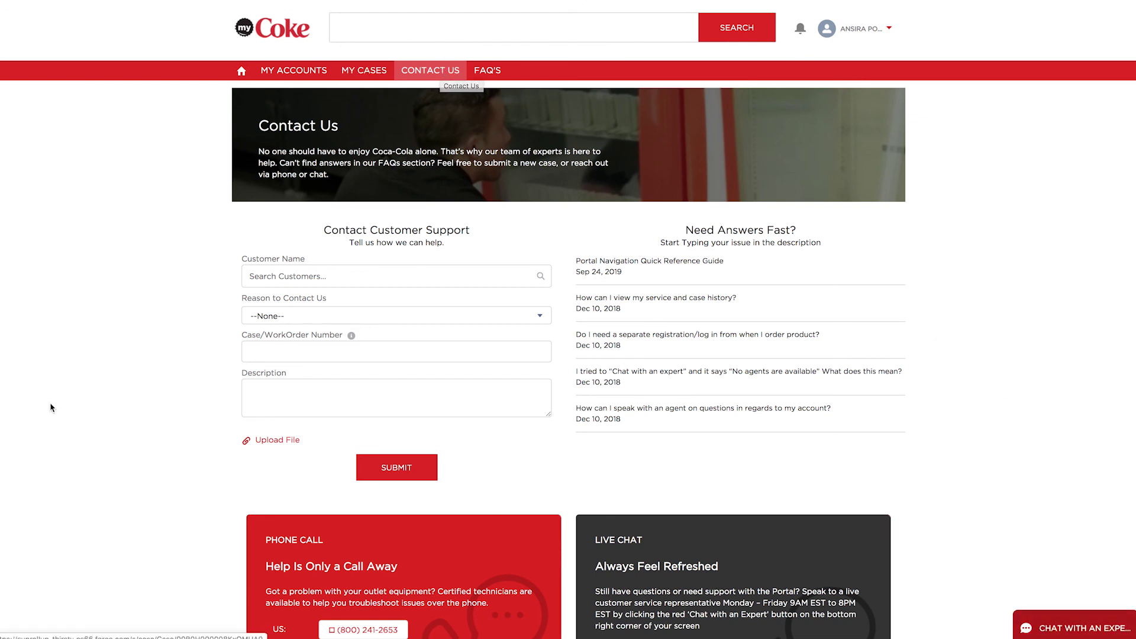
# Enter 'Water Supply' as the issue description, then select and clear it
pyautogui.click(255, 390)
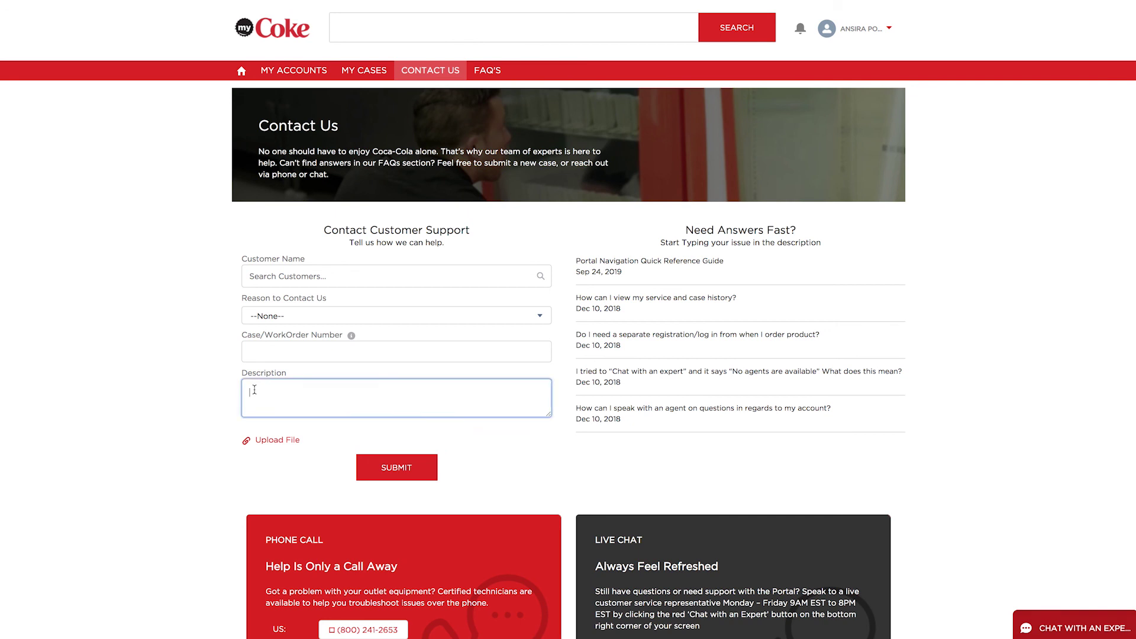
pyautogui.write('Water ')
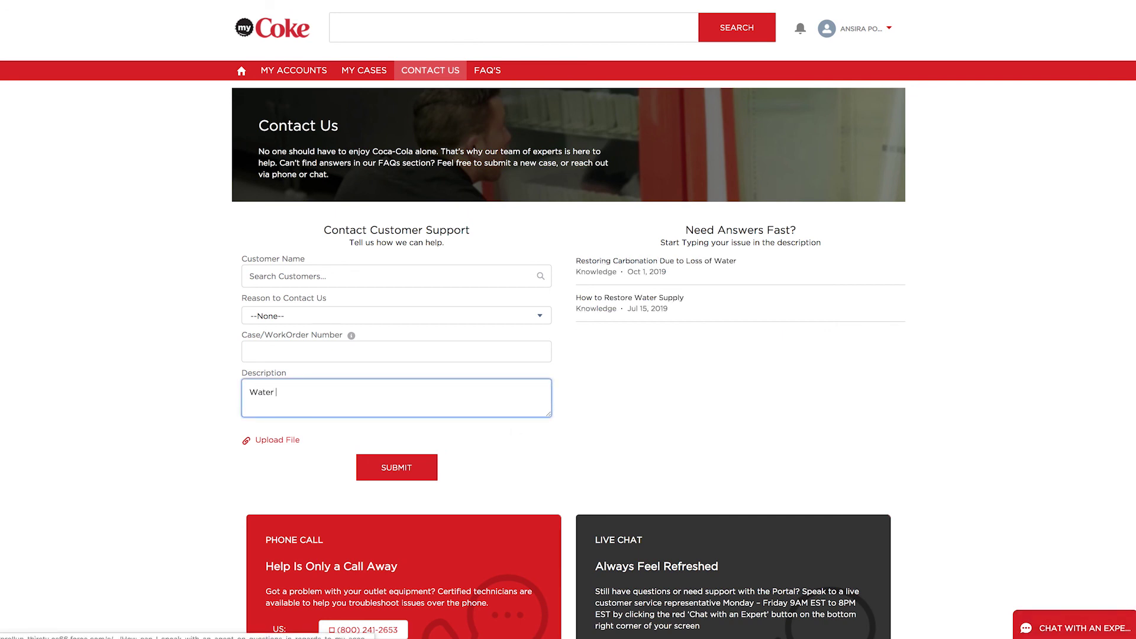
pyautogui.write('Supply')
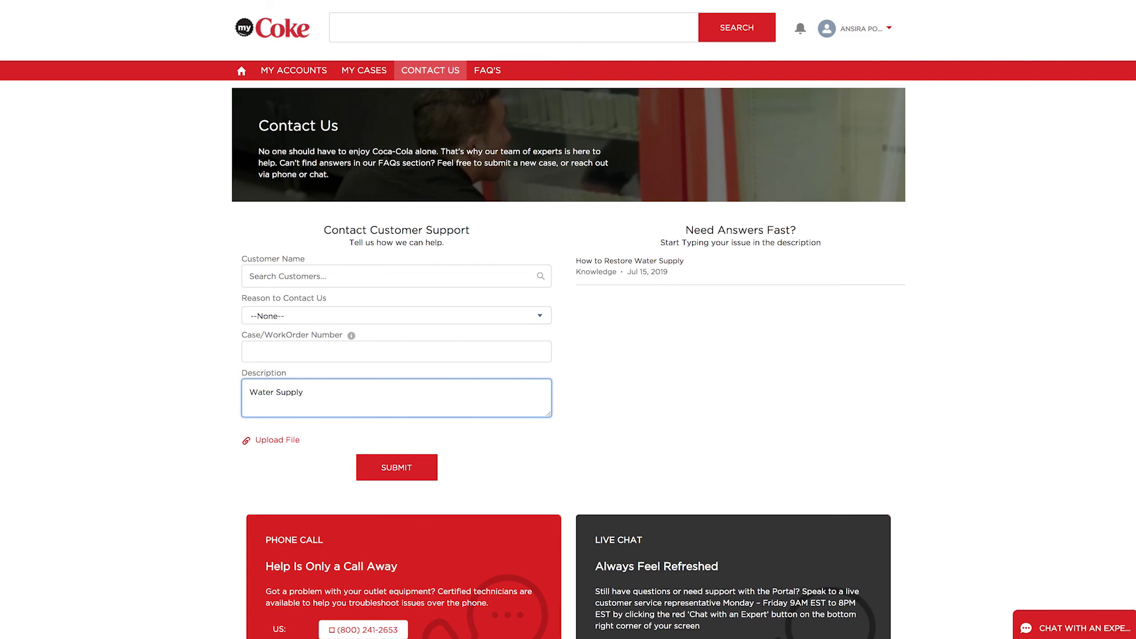
pyautogui.moveTo(320, 393); pyautogui.dragTo(222, 395)
pyautogui.press('BackSpace')
pyautogui.write('Smart Parts')
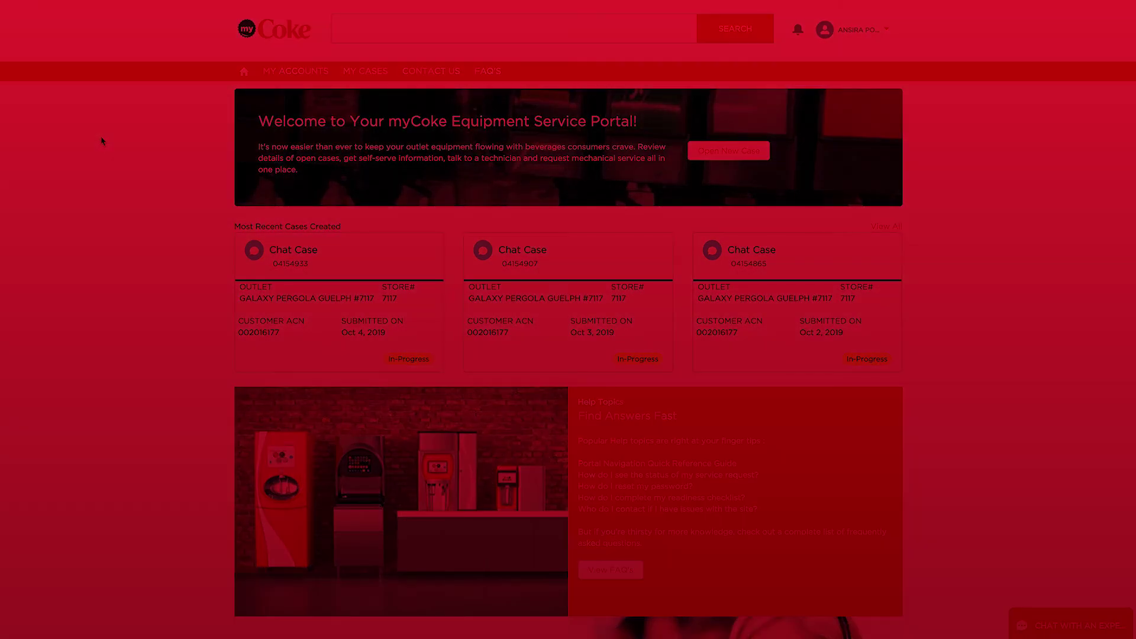